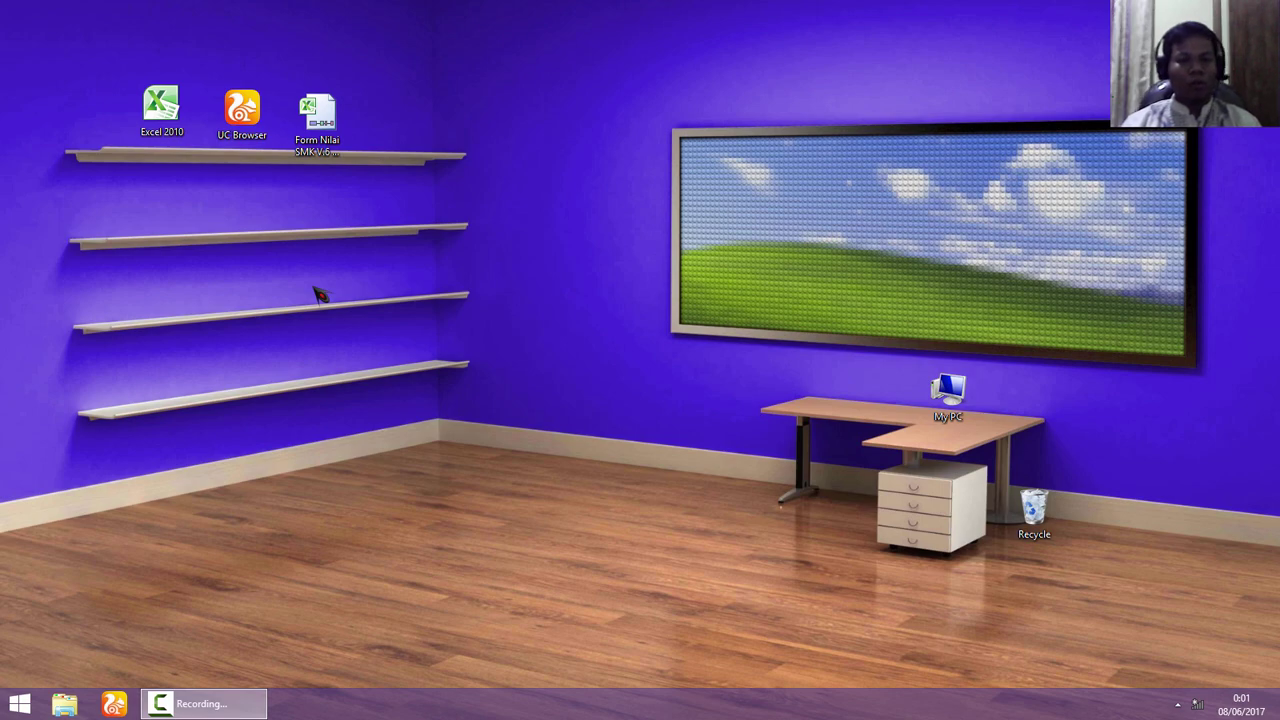
- Open the Form Nilai workbook, then close it and Excel without saving
double_click(320, 115)
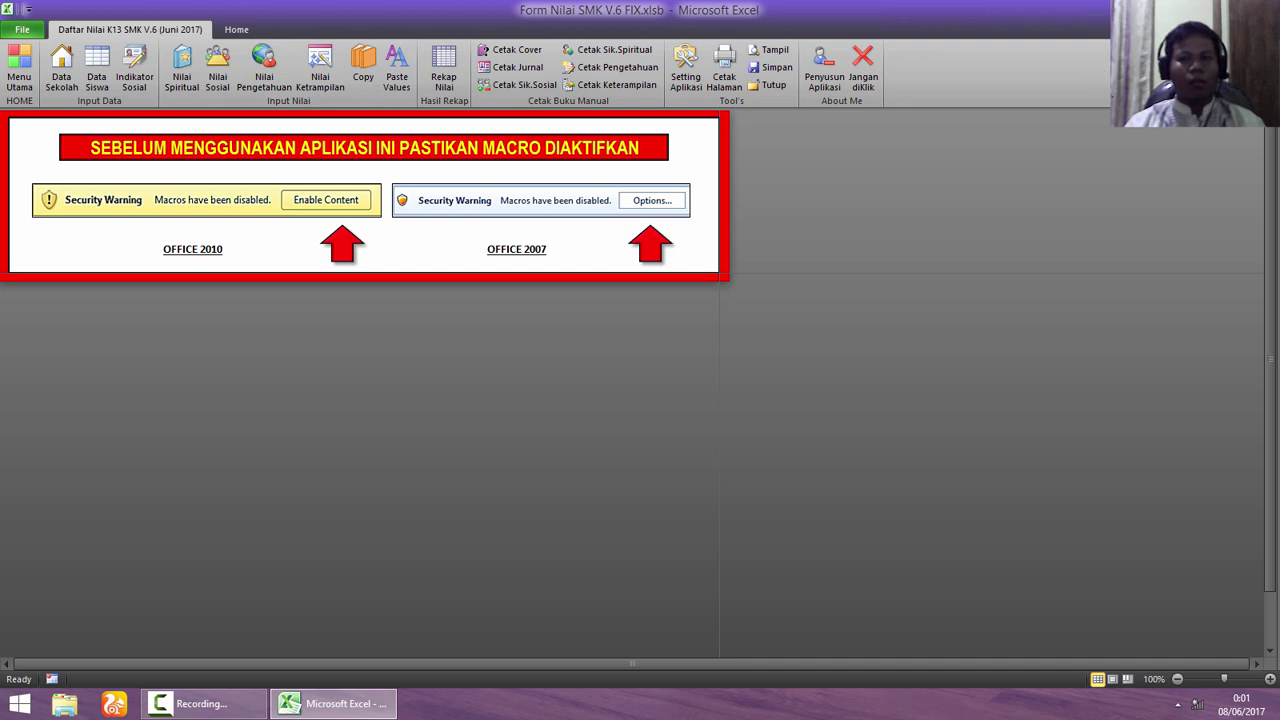
click(1262, 10)
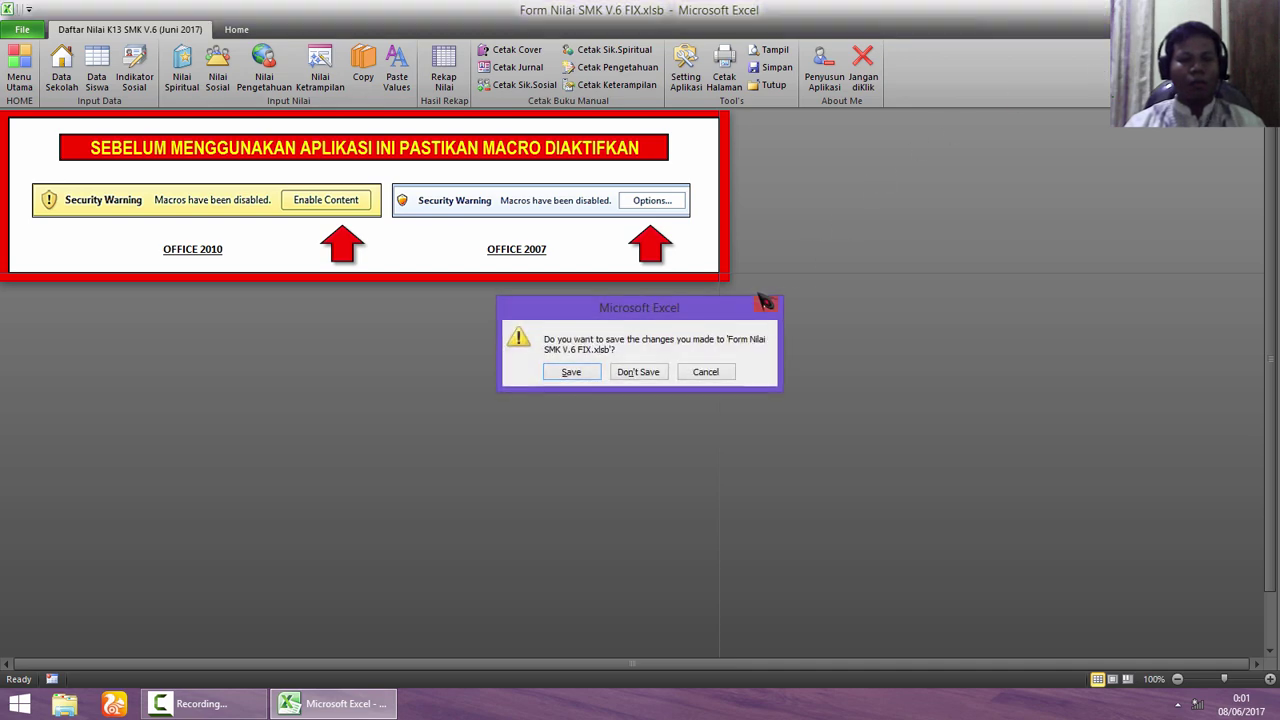
click(640, 371)
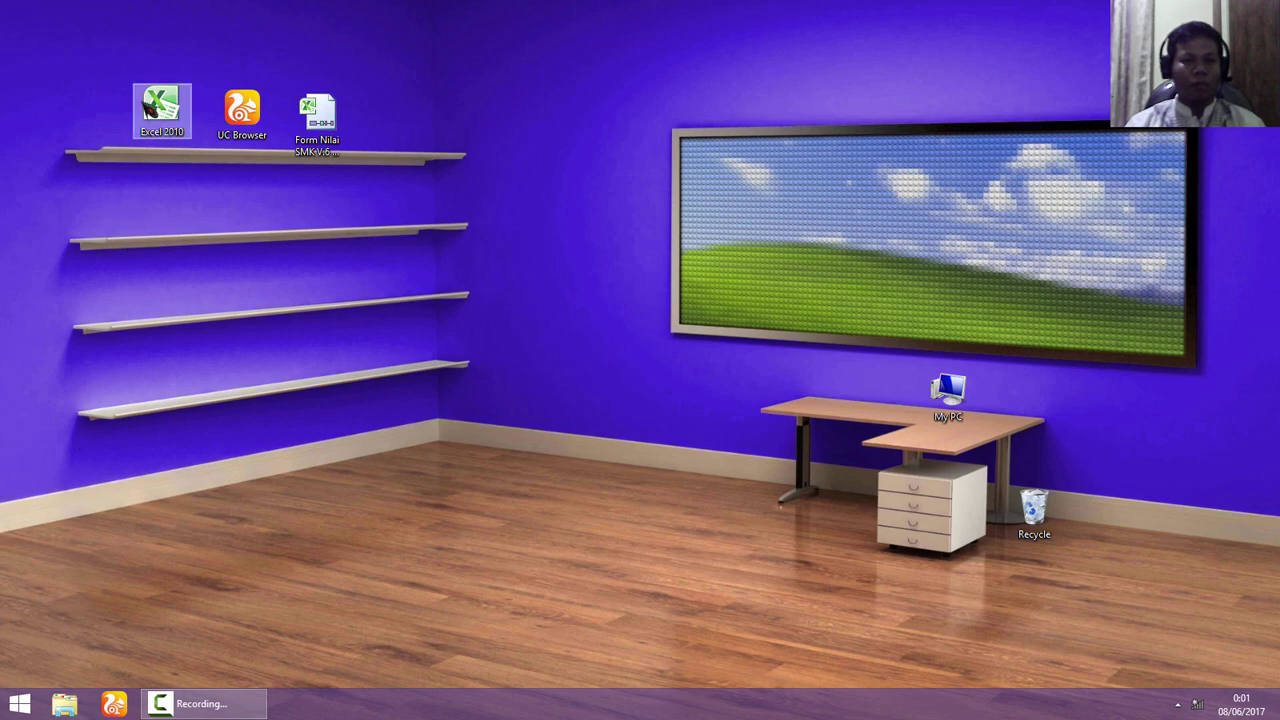
- Start Excel with a blank workbook and set macros to Disable all macros with notification
double_click(161, 108)
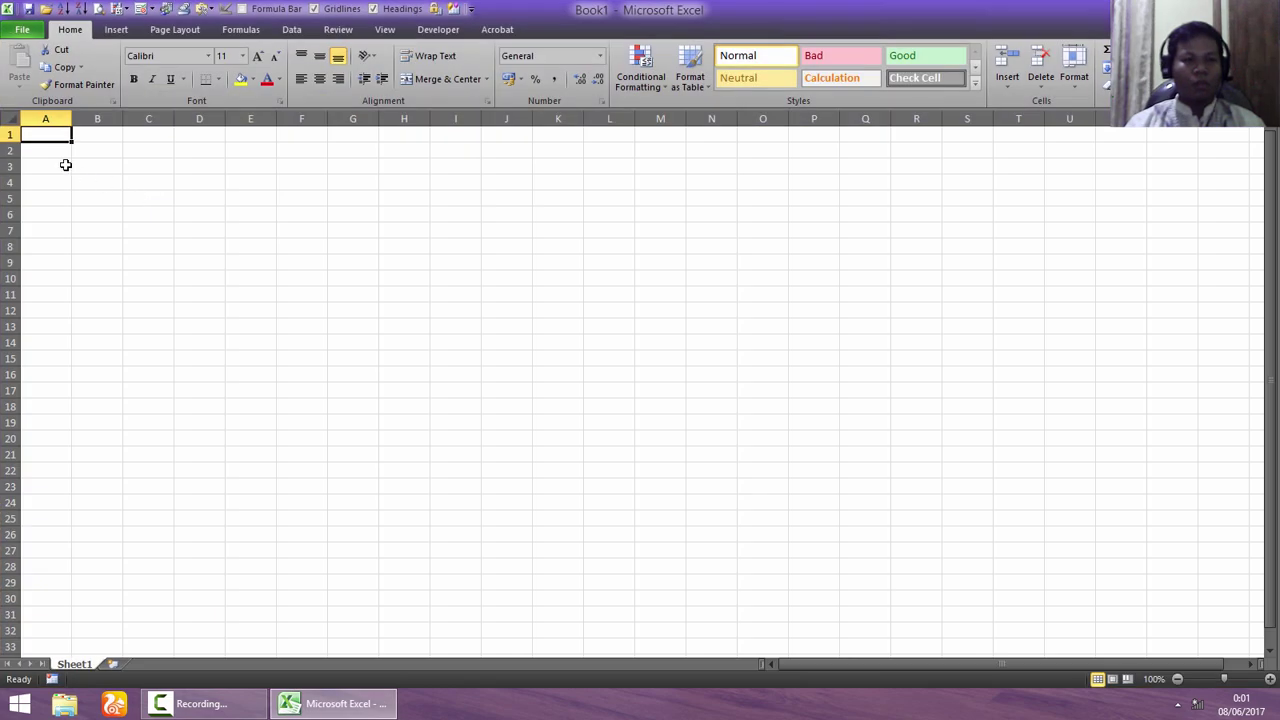
click(38, 32)
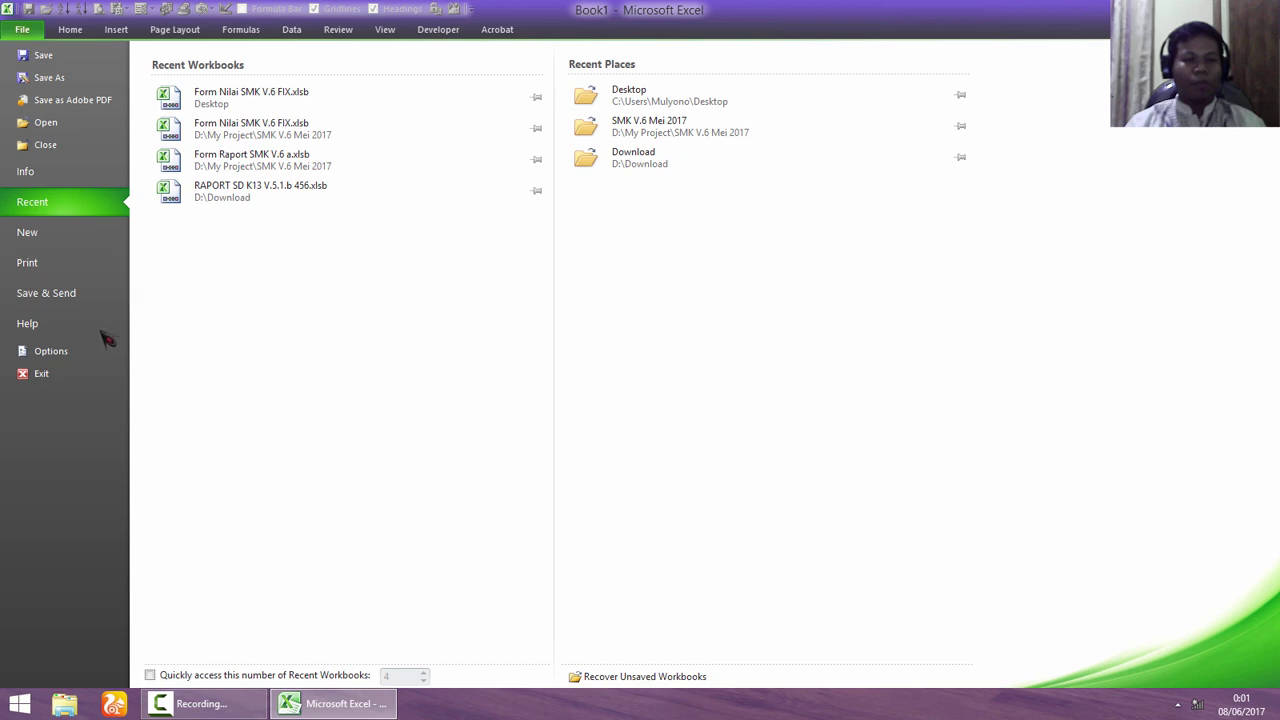
click(76, 356)
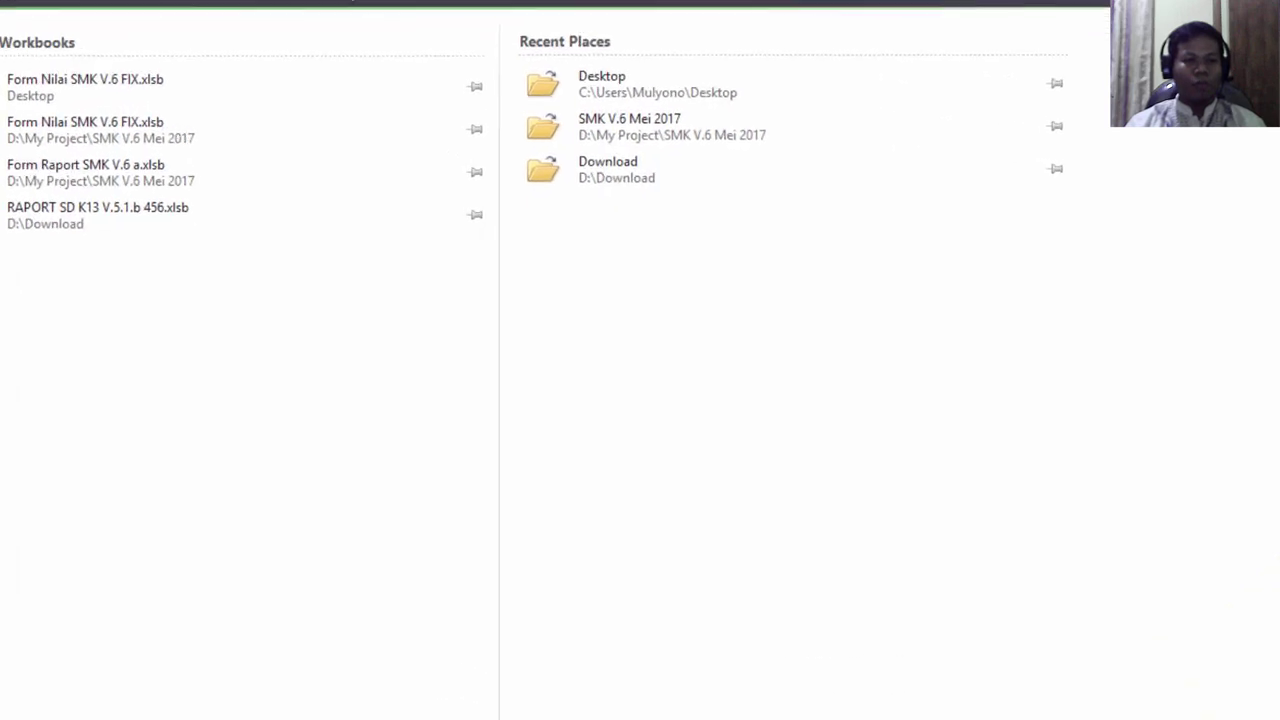
click(112, 462)
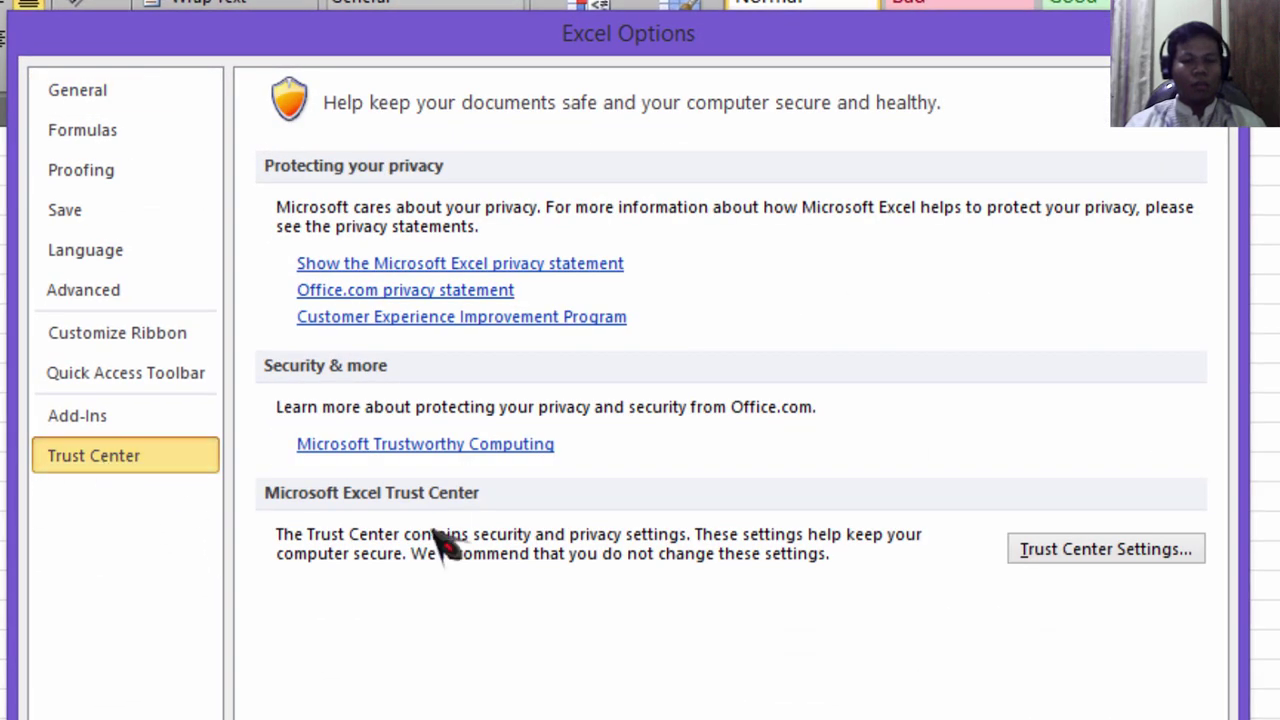
click(1050, 556)
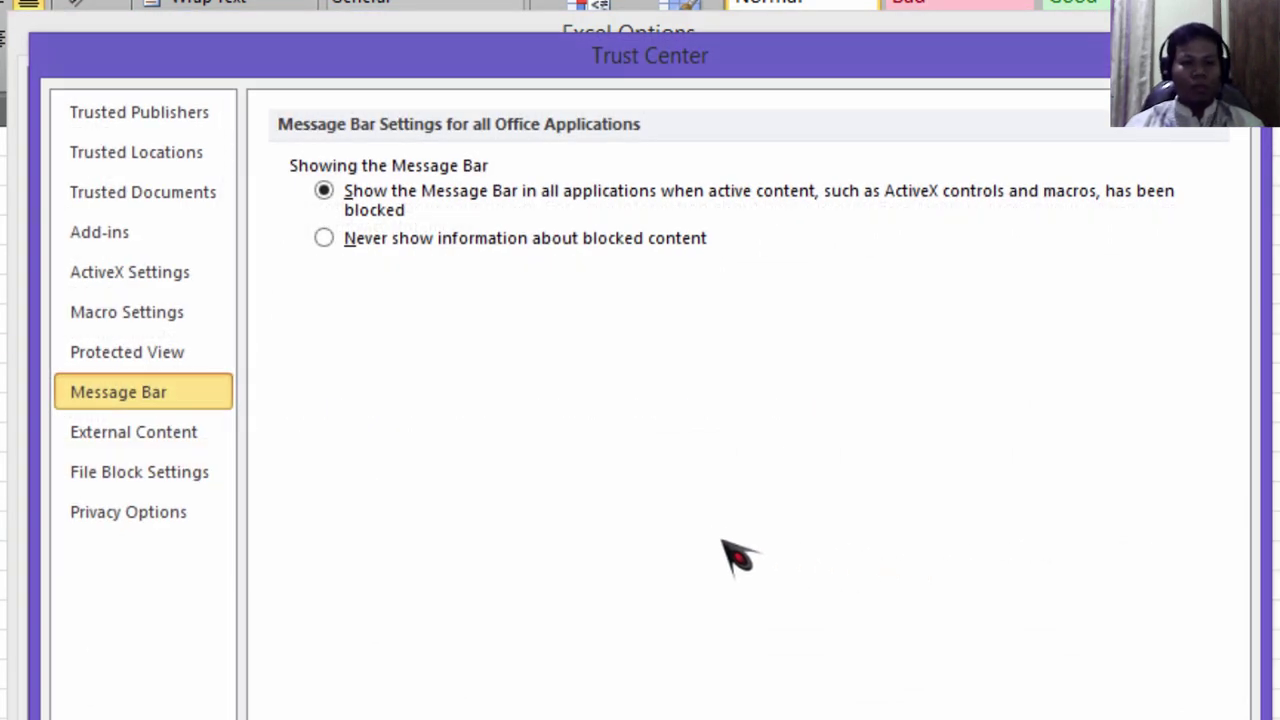
click(162, 318)
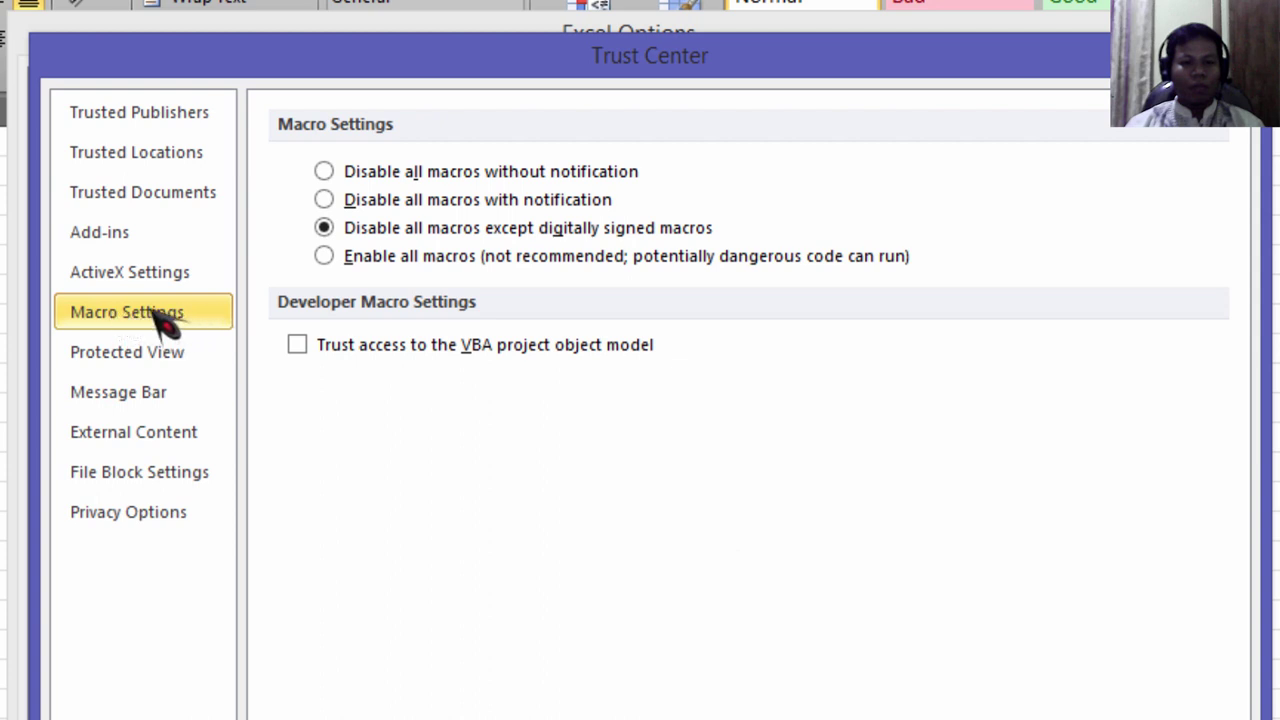
click(342, 200)
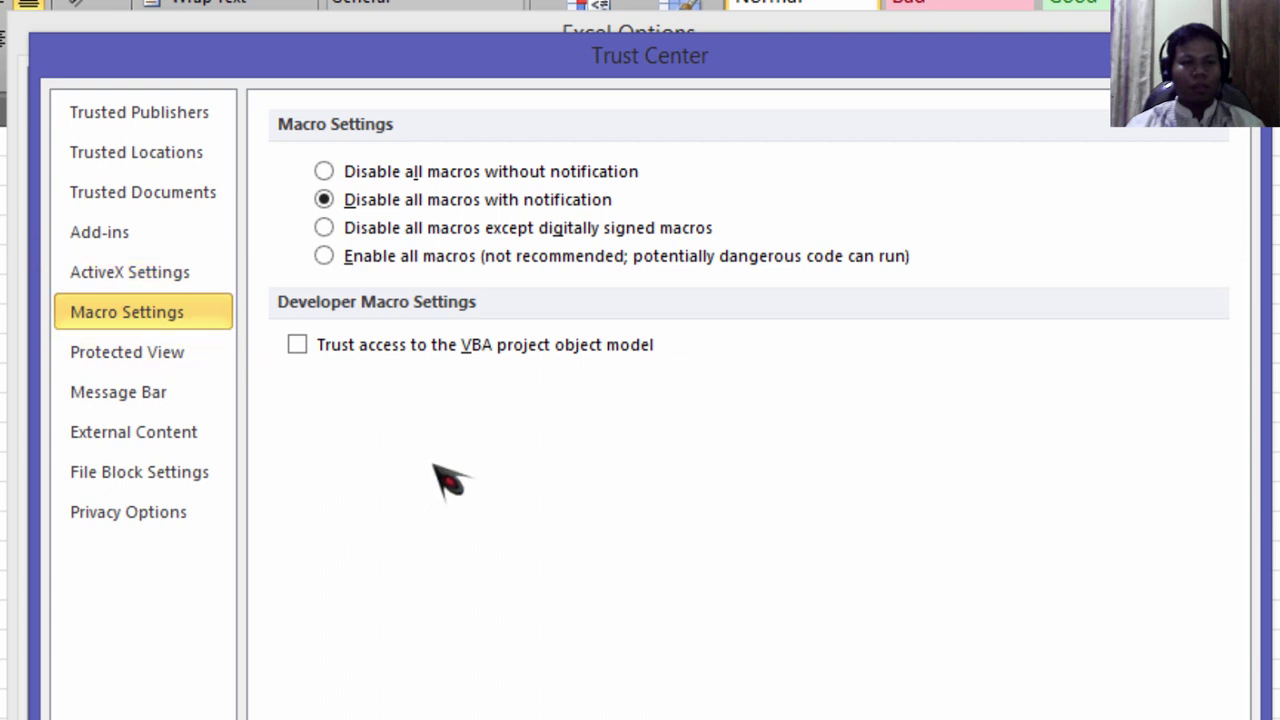
- Enable Trust access to the VBA project object model and confirm both dialogs
click(298, 346)
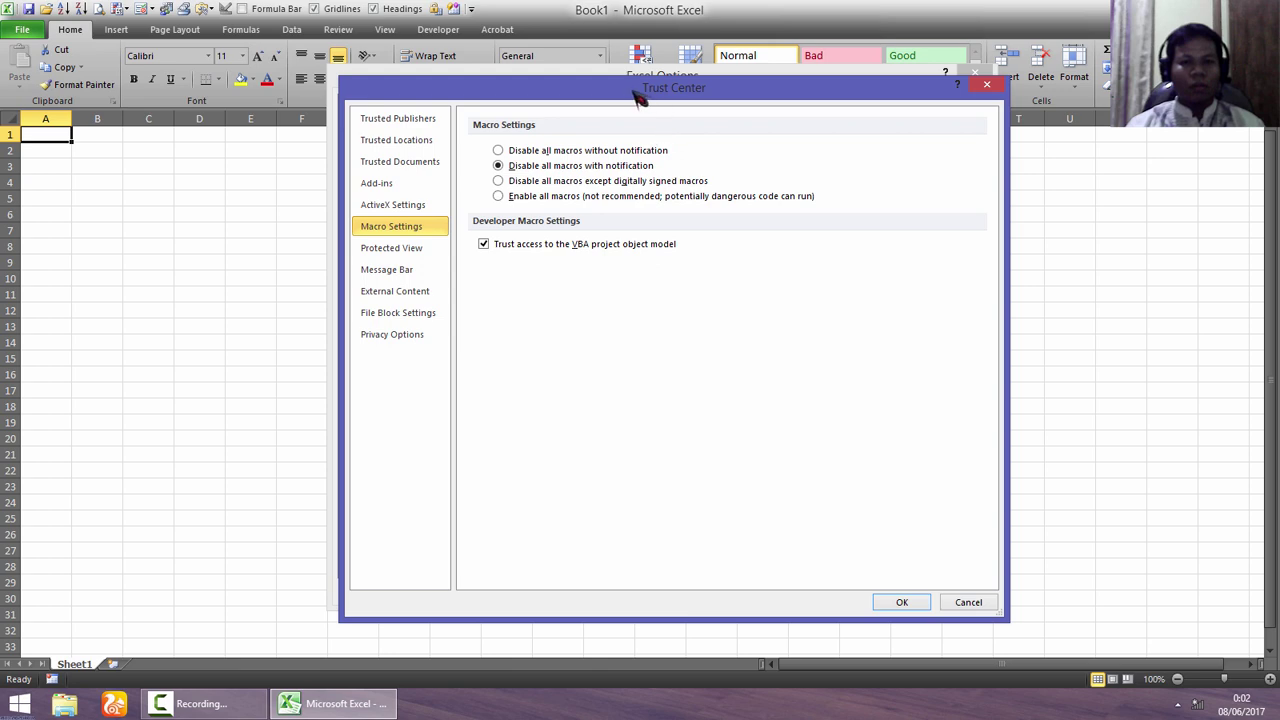
drag(637, 97, 748, 112)
click(1007, 626)
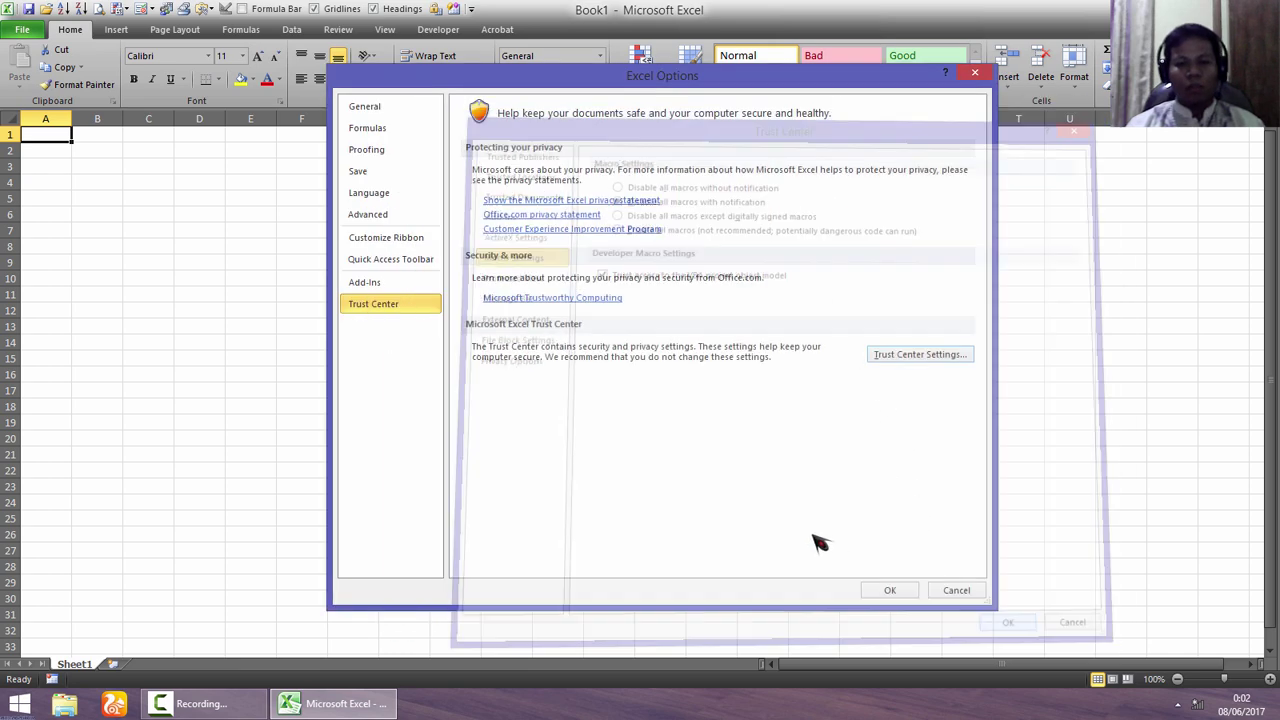
click(890, 590)
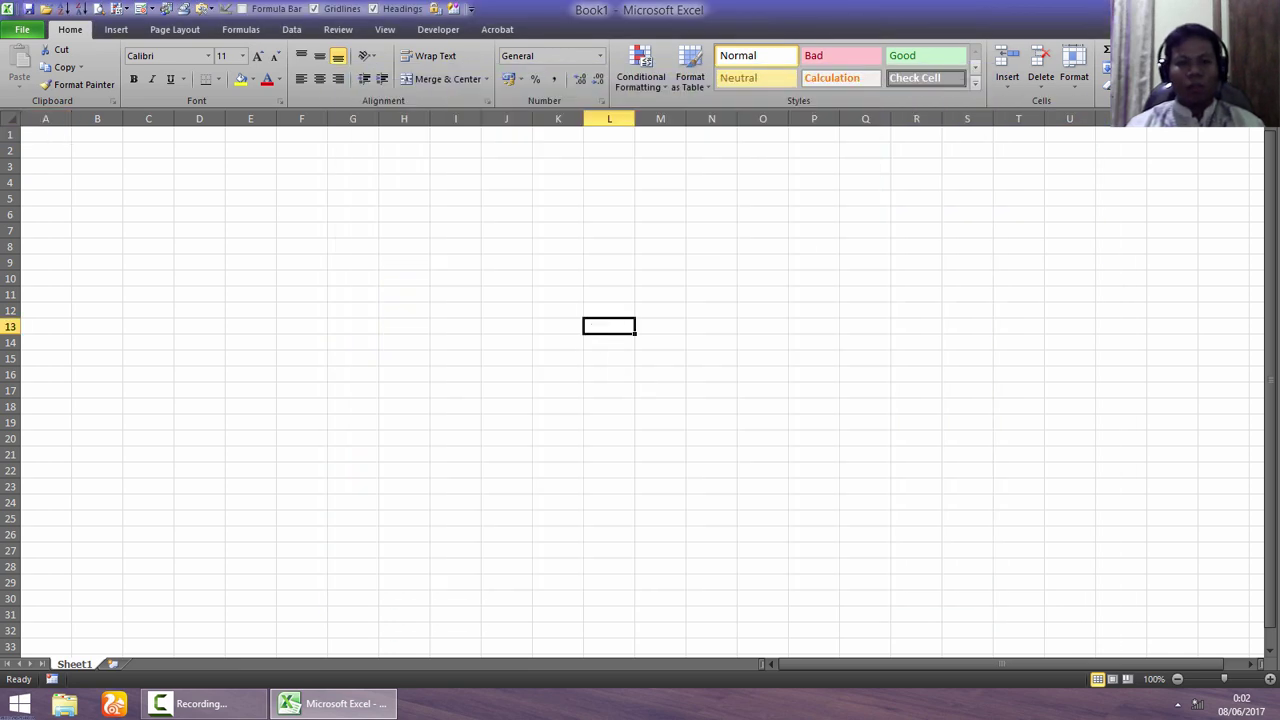
- Close Excel, reopen Form Nilai to check the macro warning, then close it without saving
key(alt+F4)
double_click(317, 122)
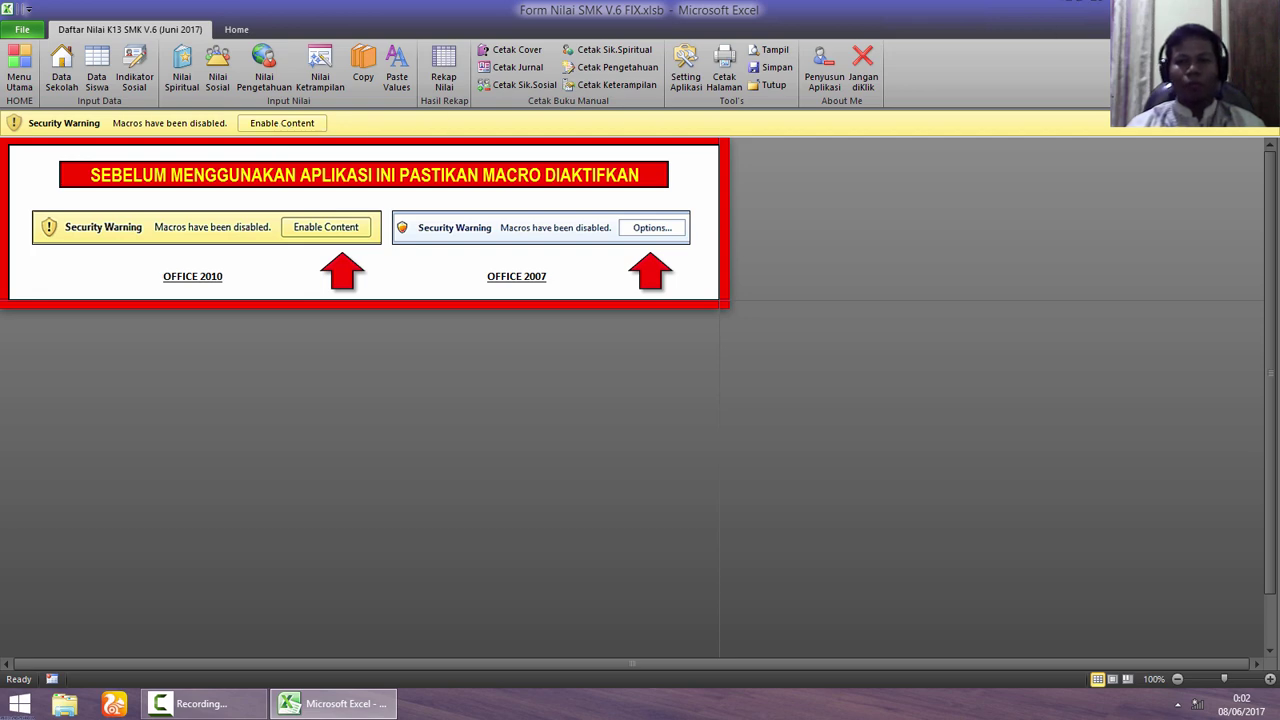
key(alt+F4)
click(637, 371)
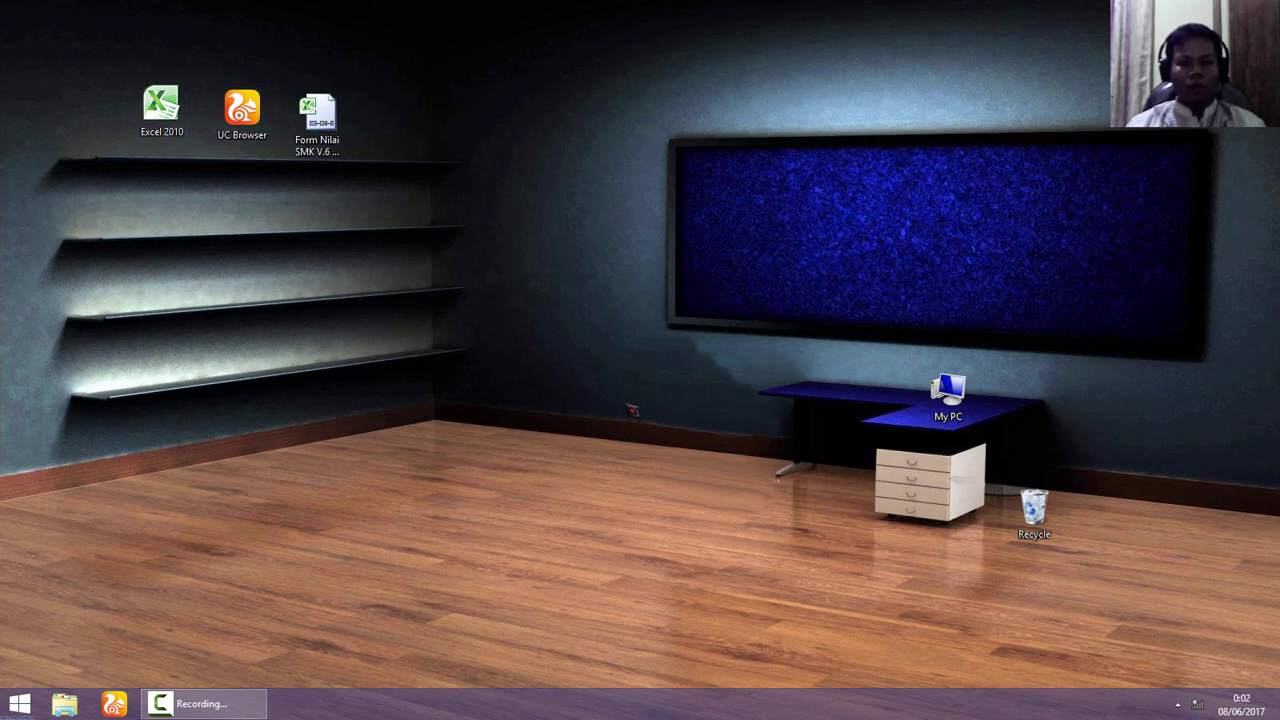
- Find the Smadav icon among the hidden tray icons and view its quick options
click(1178, 705)
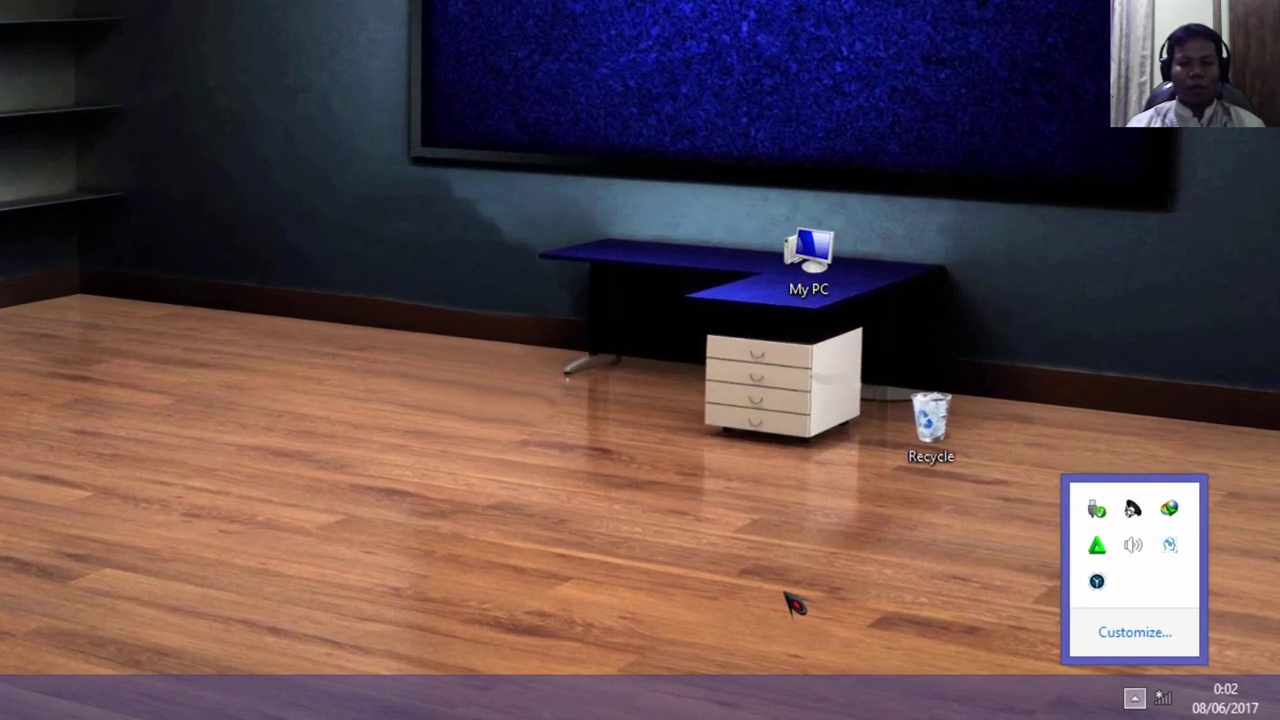
click(935, 625)
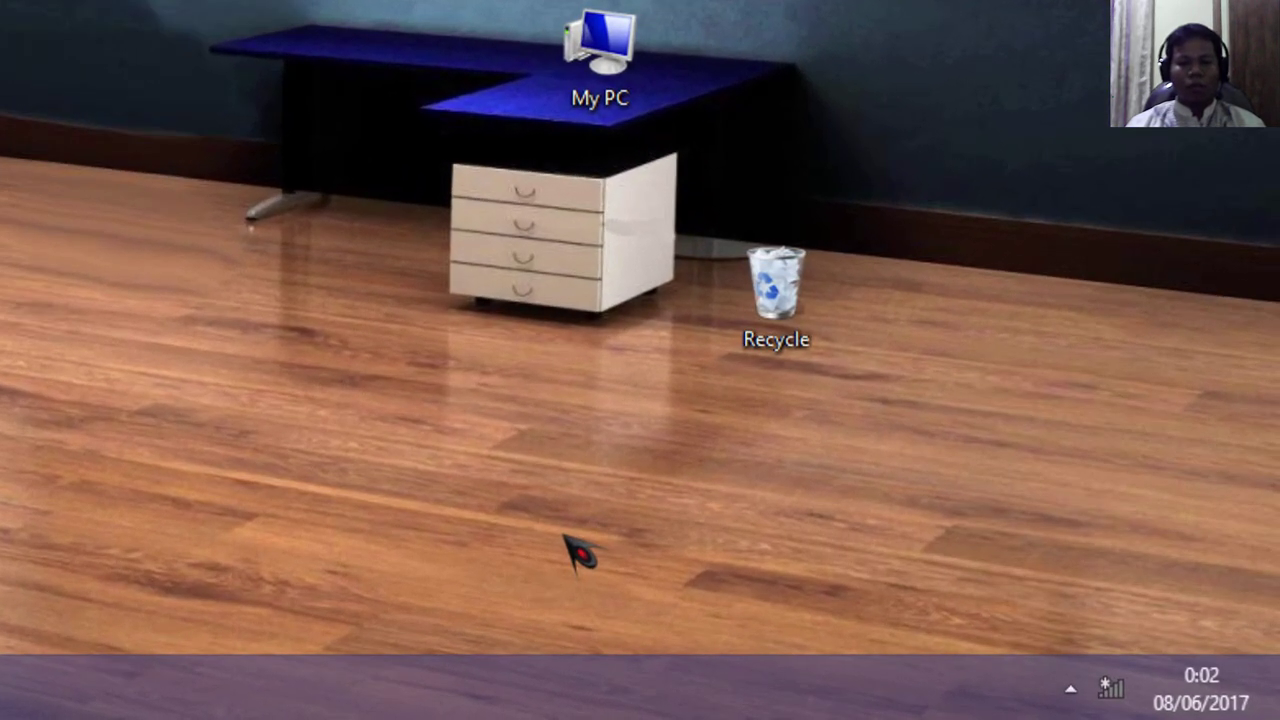
click(1069, 688)
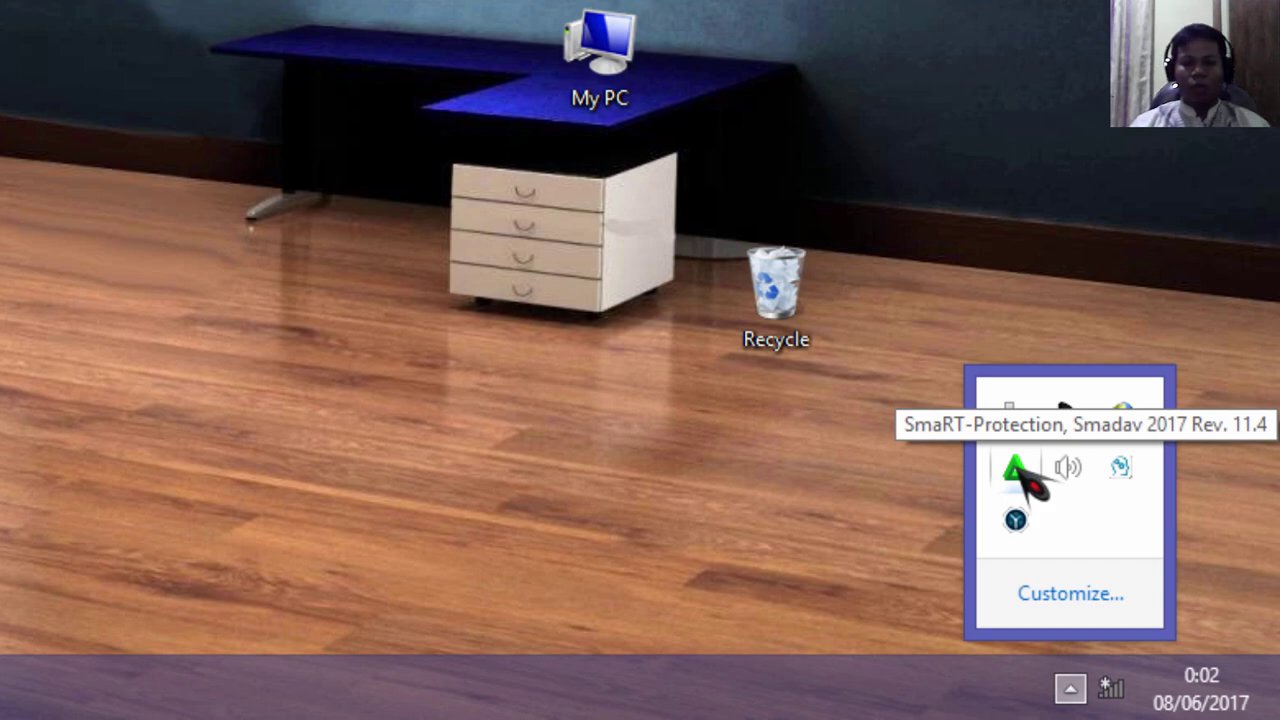
right_click(1020, 468)
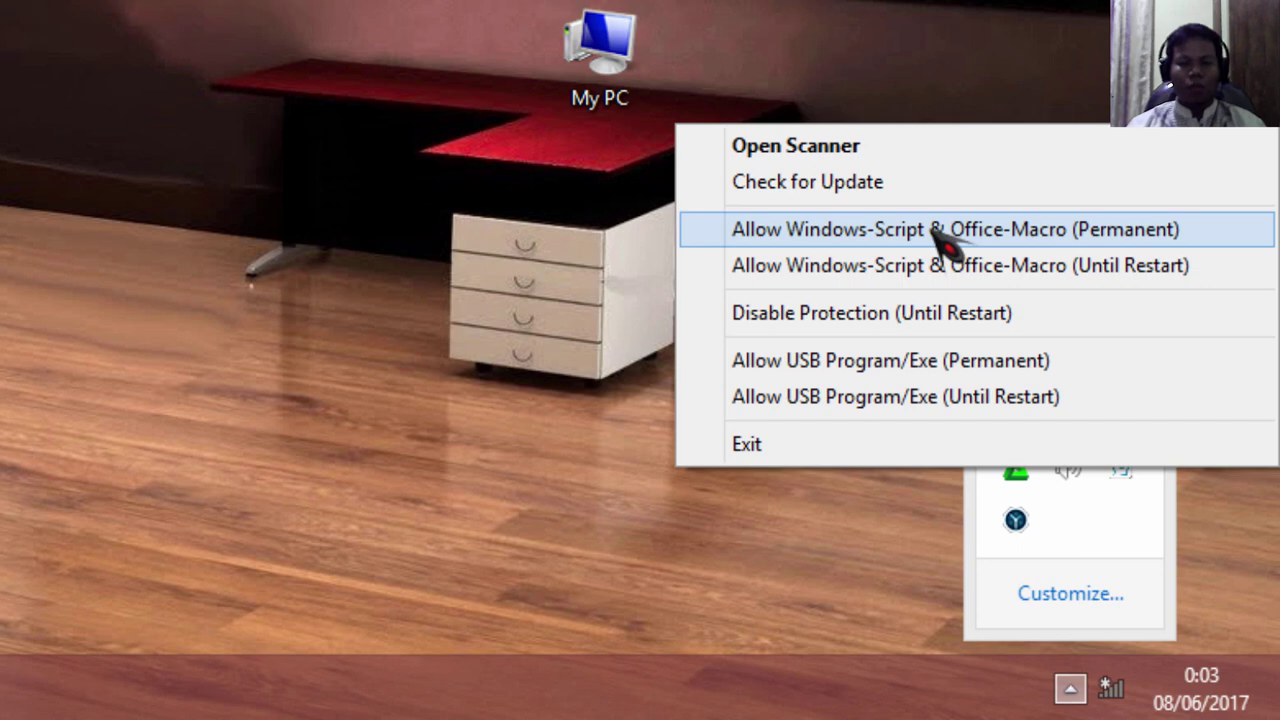
click(893, 540)
- Set Smadav to Allow Windows-Script & Office-Macro (Permanent) and acknowledge the warning
click(1069, 688)
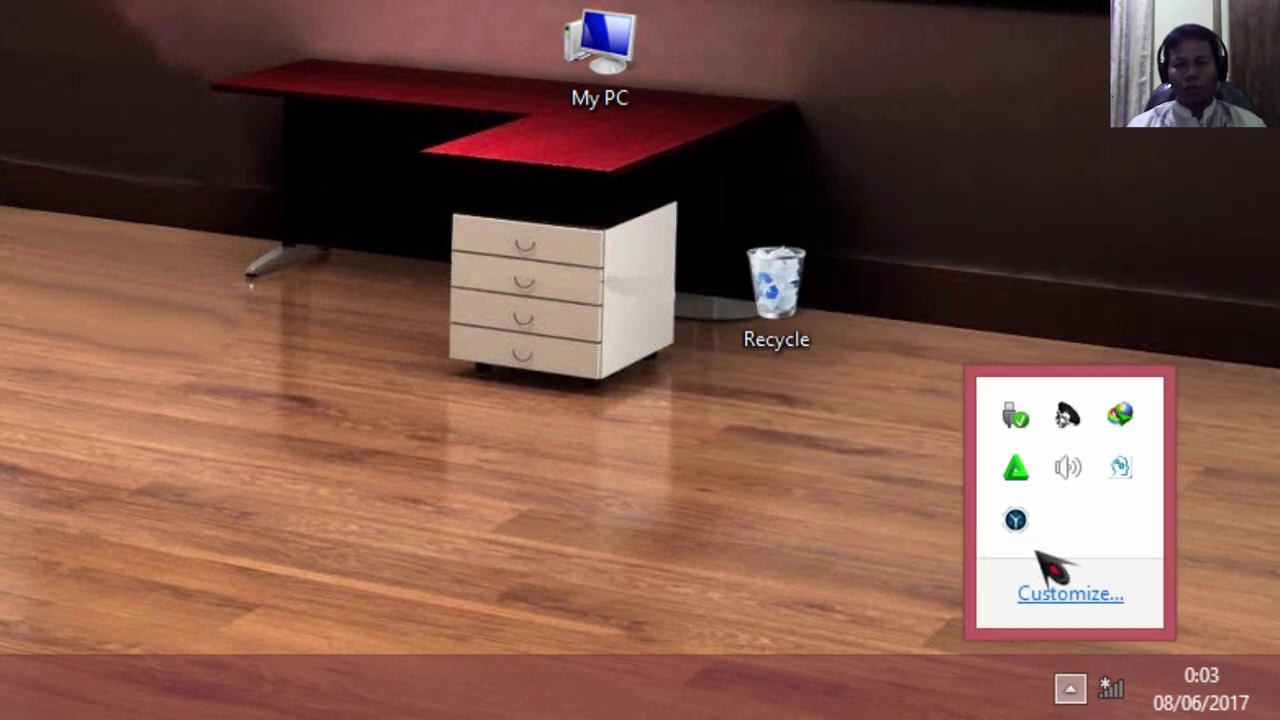
right_click(1022, 465)
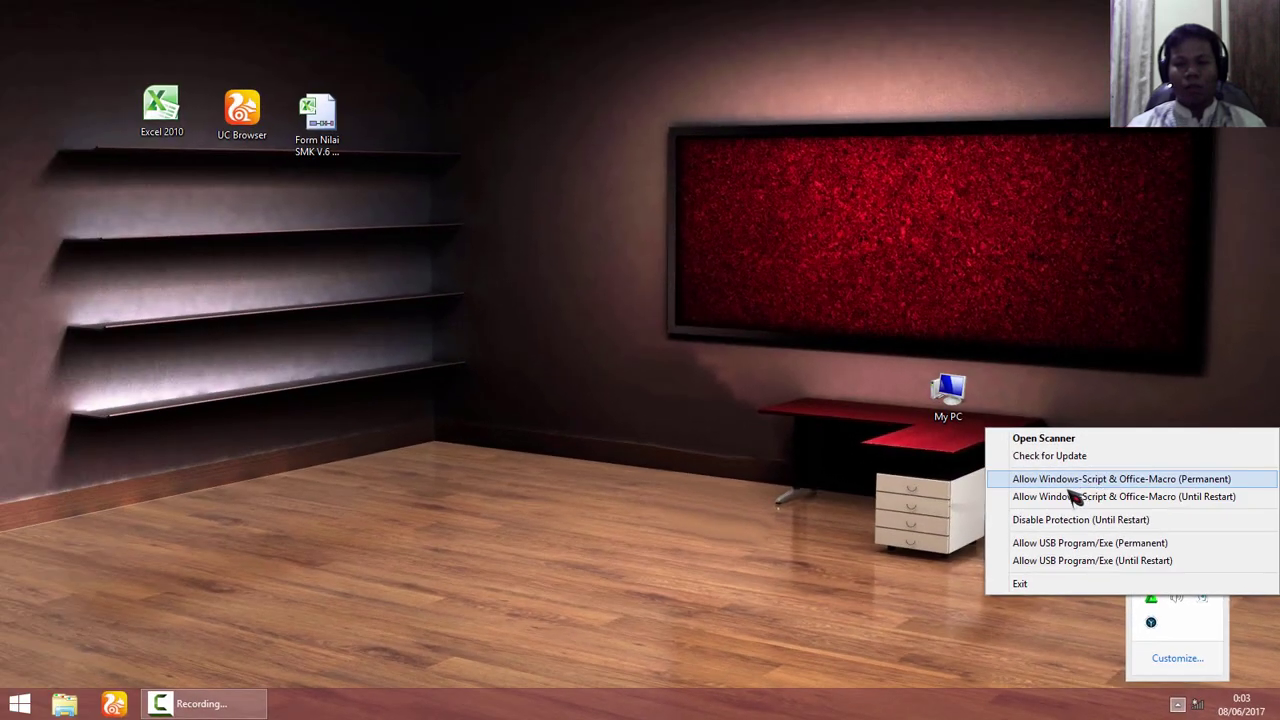
click(1062, 481)
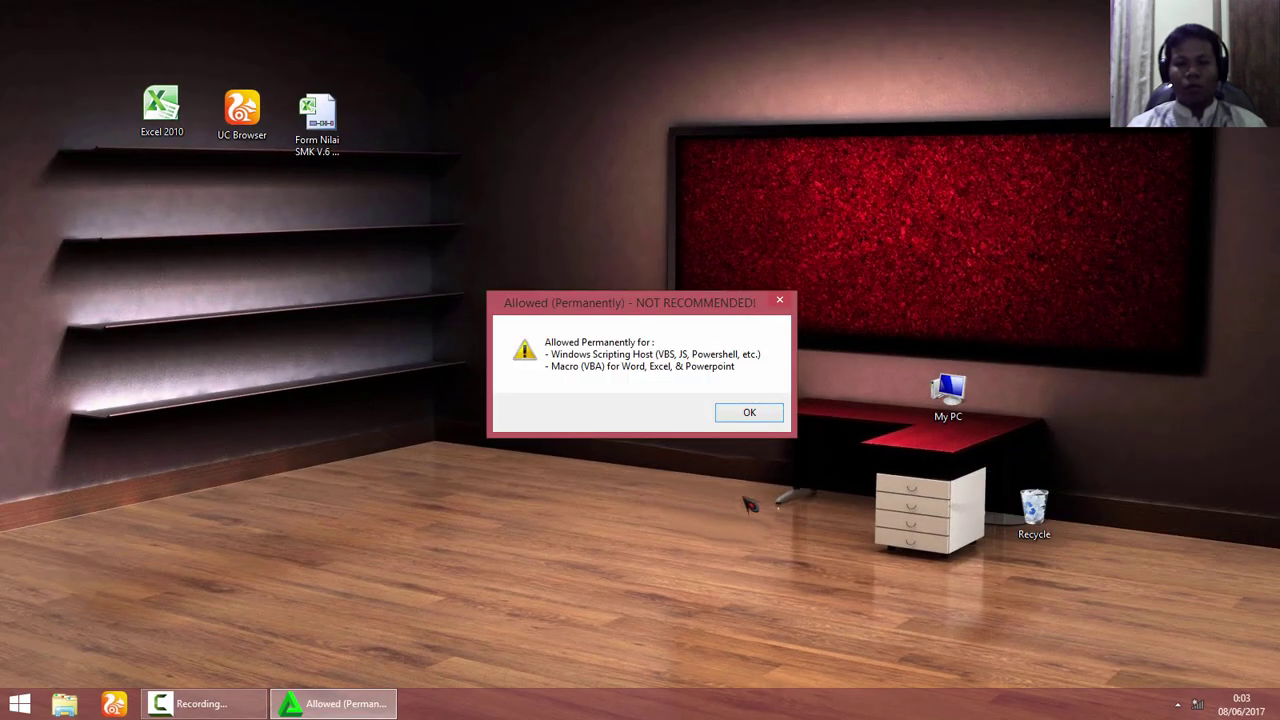
click(745, 414)
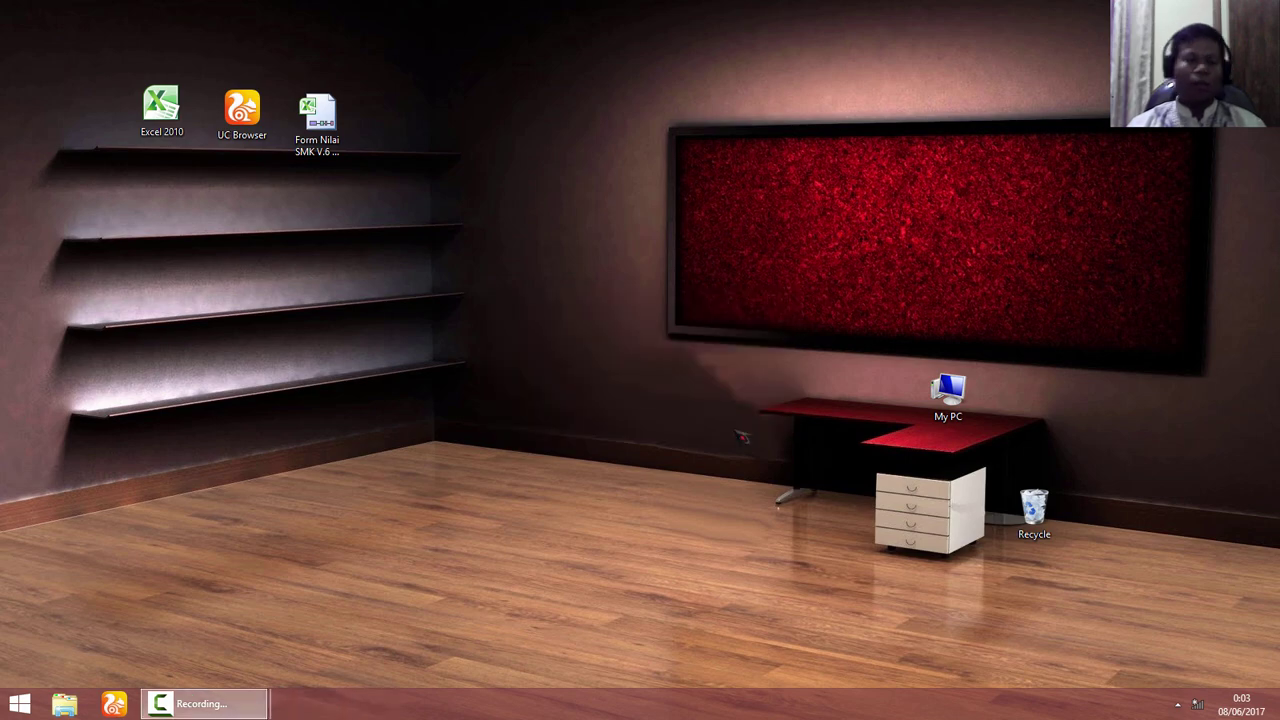
double_click(317, 122)
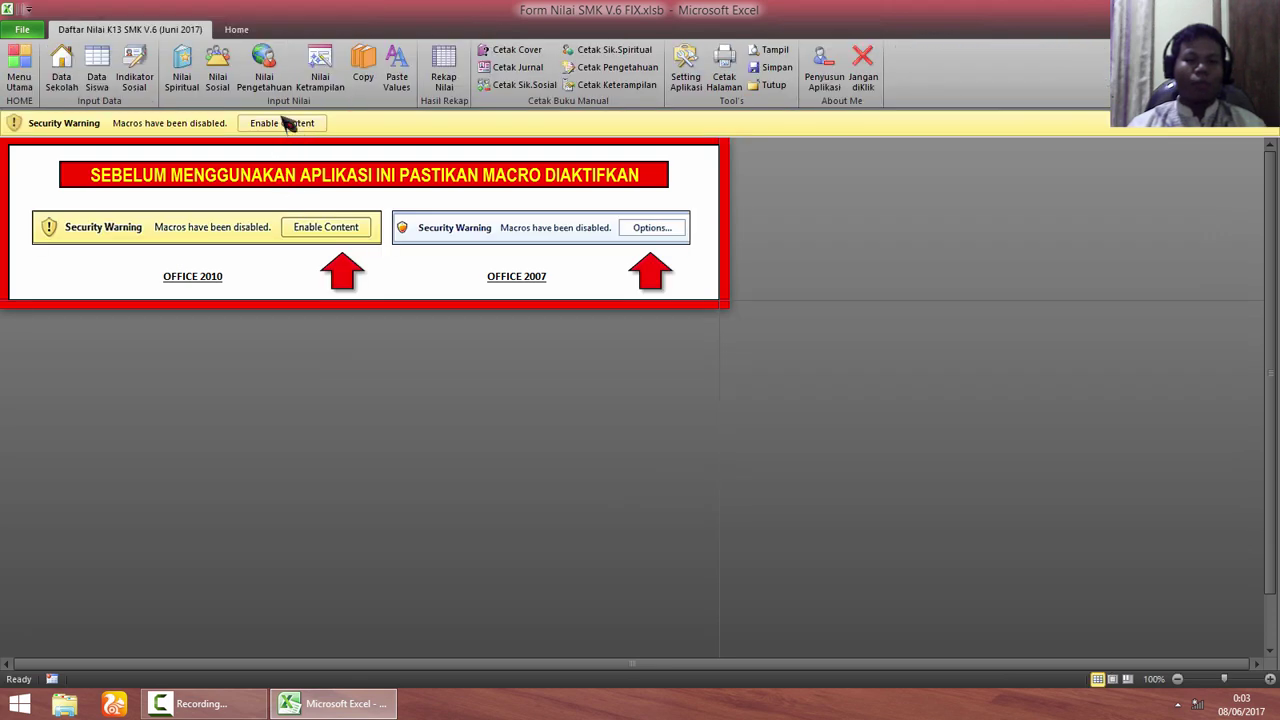
click(285, 121)
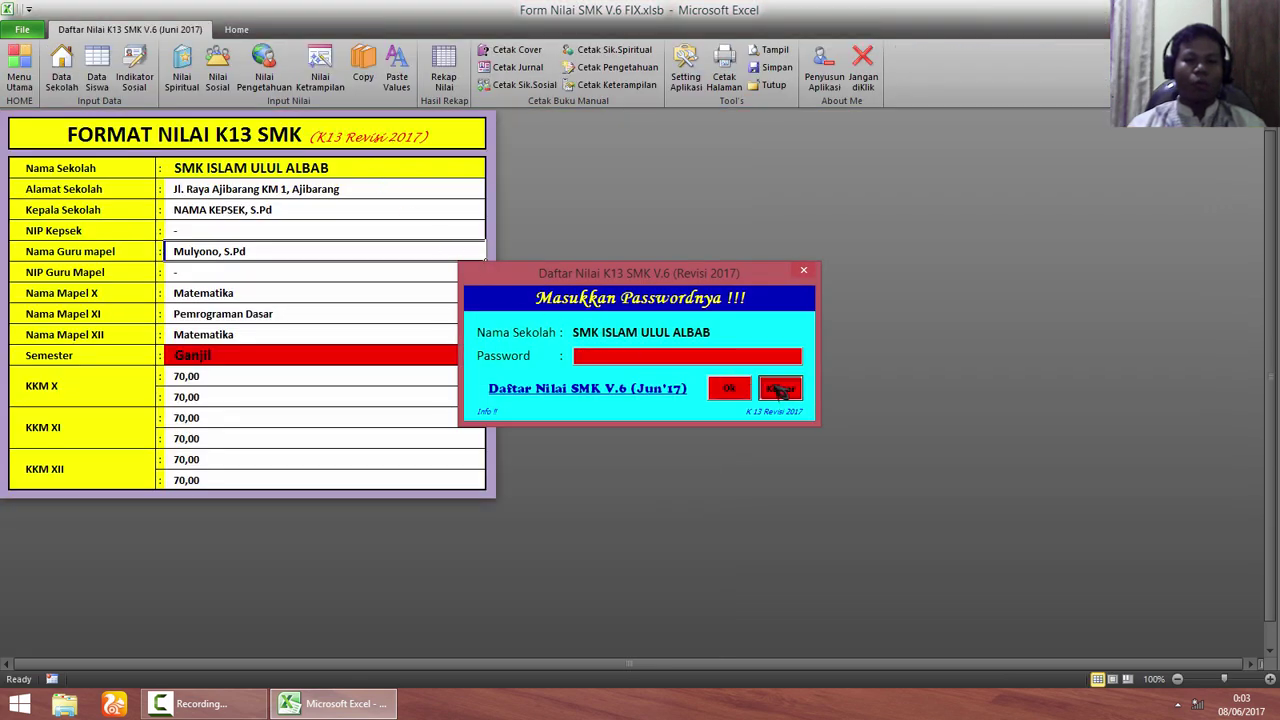
click(775, 388)
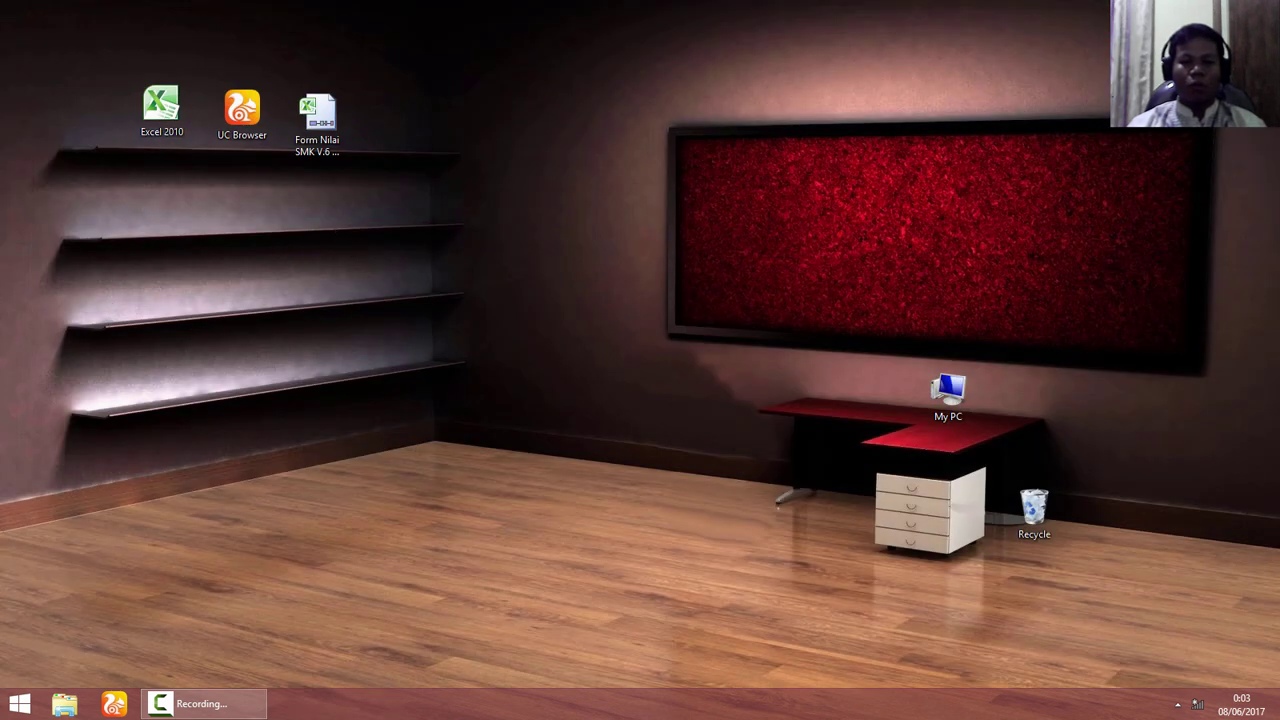
click(1178, 704)
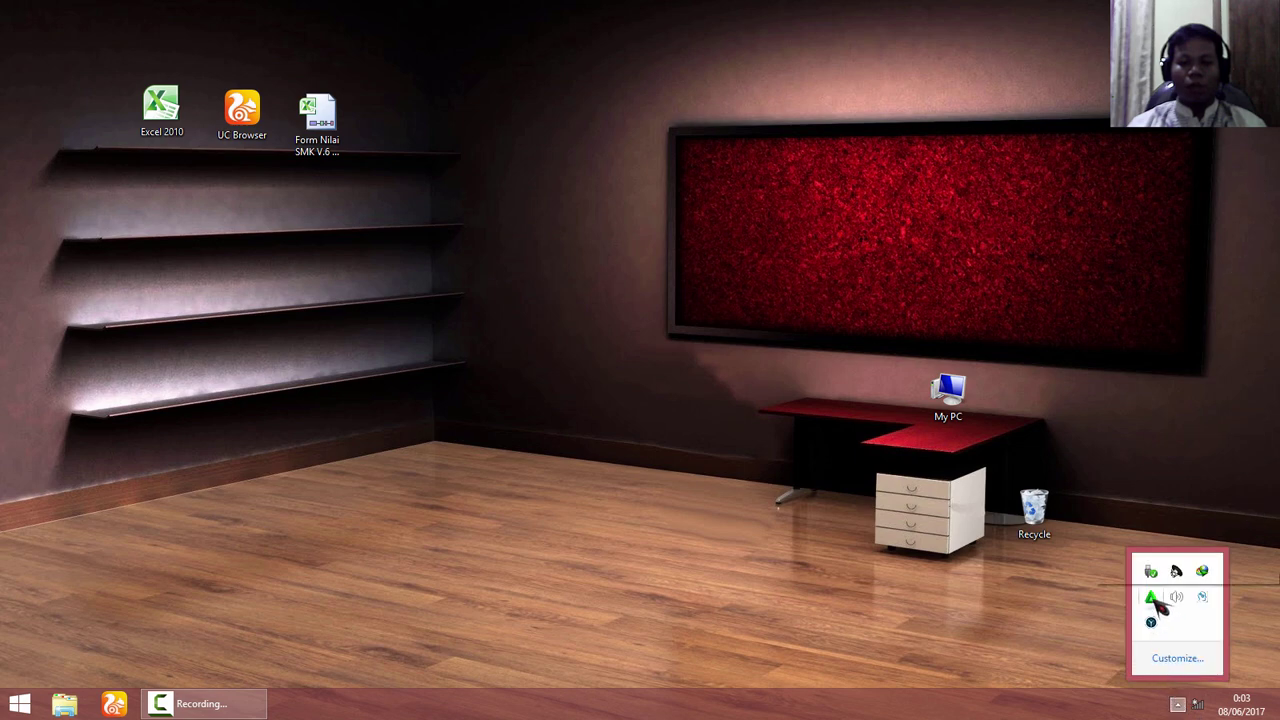
right_click(1157, 608)
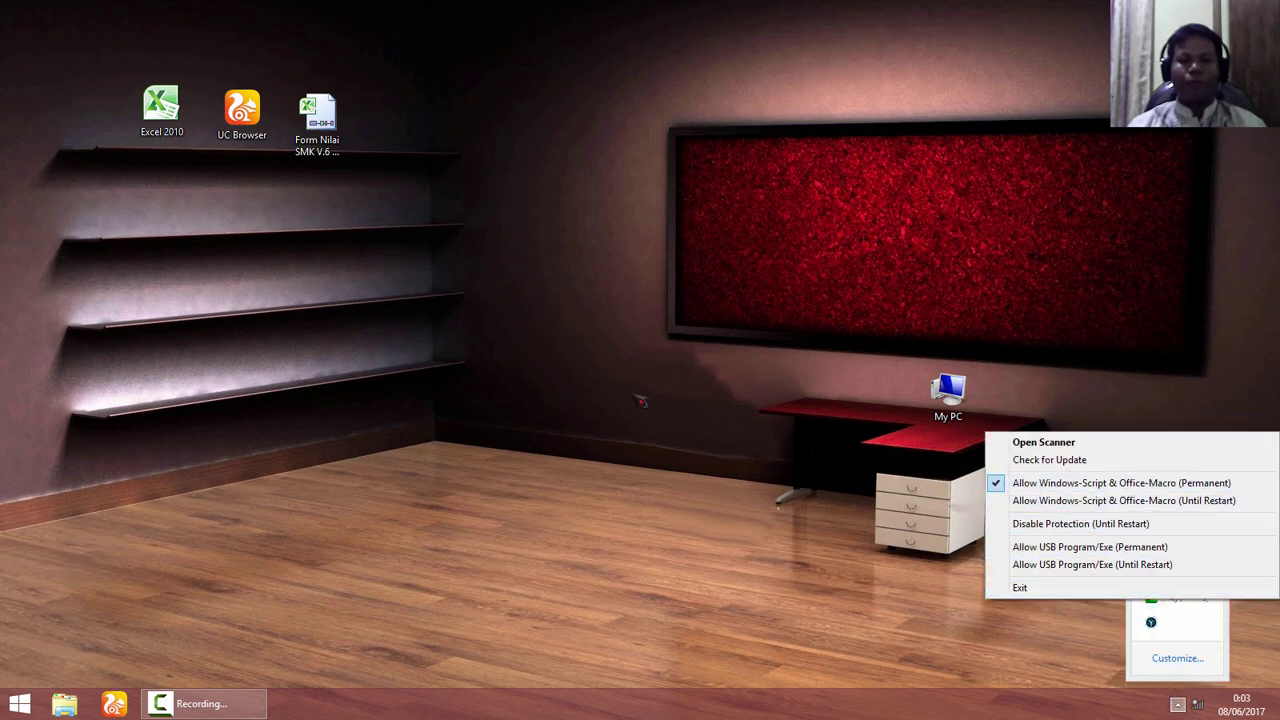
click(1035, 500)
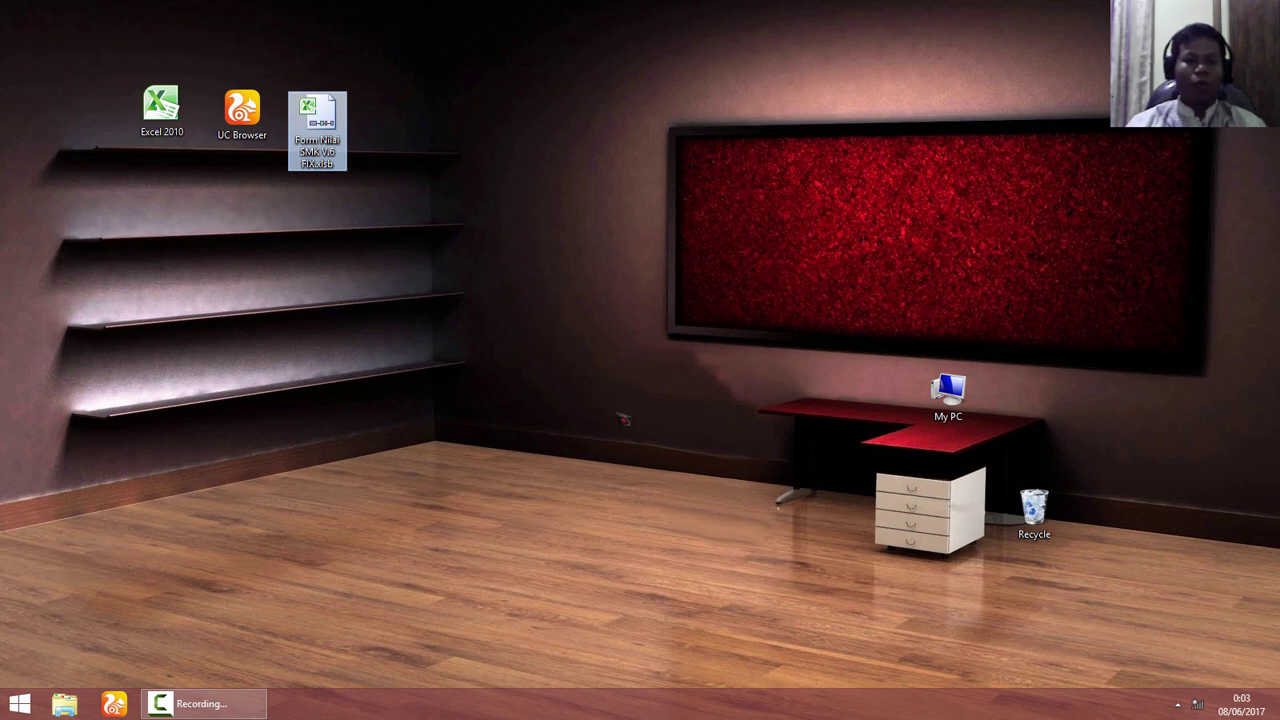